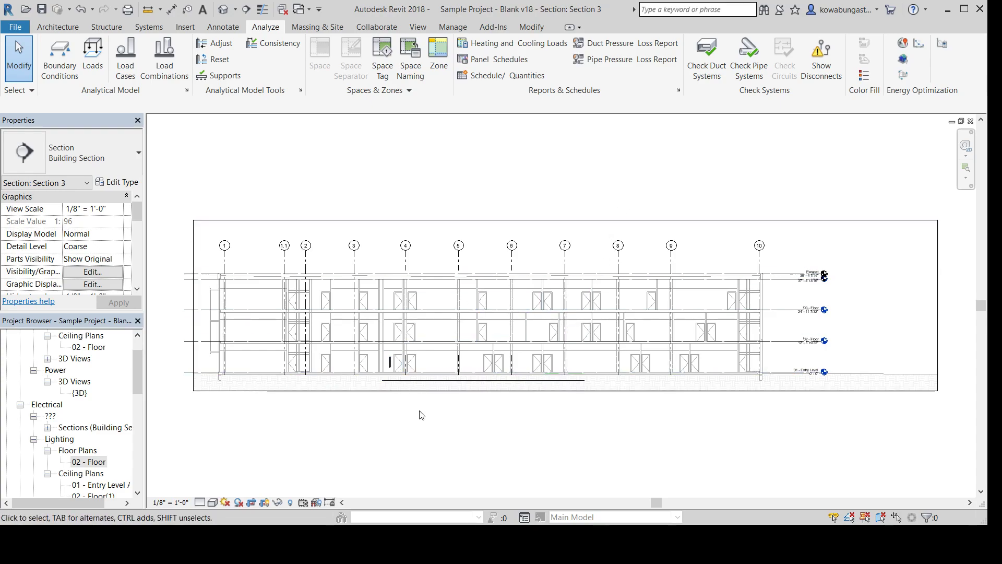
Step: In Section 3, stretch the Computer Lab 18 space's top boundary up to the floor level above
scroll(441, 414, up, 3)
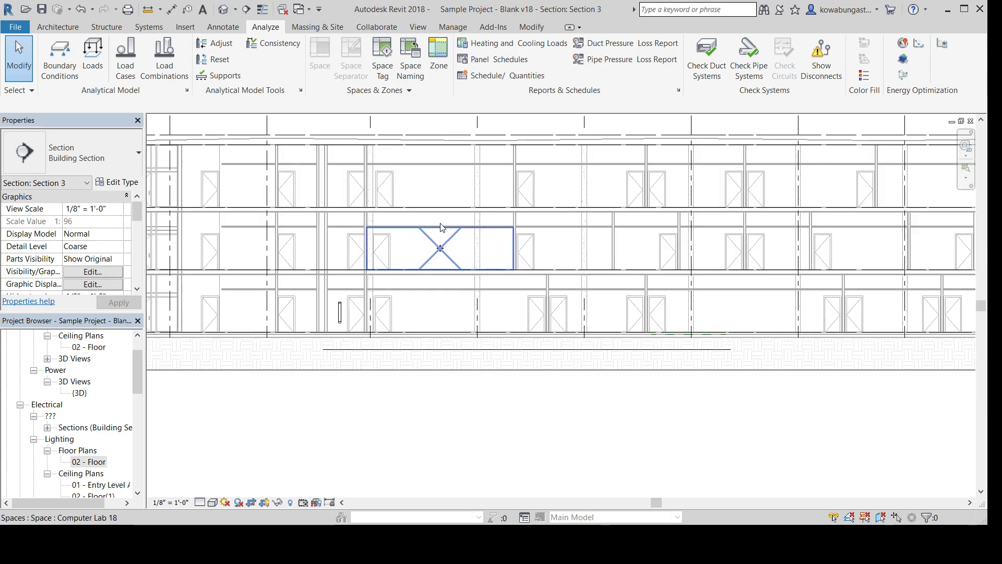
scroll(425, 219, up, 2)
middle_drag(425, 217, 442, 299)
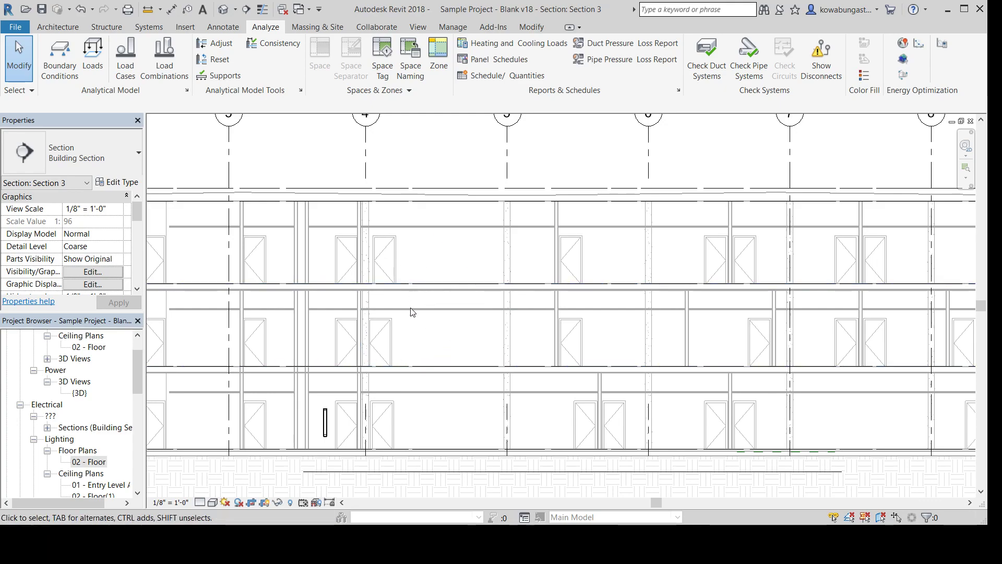
scroll(429, 309, up, 2)
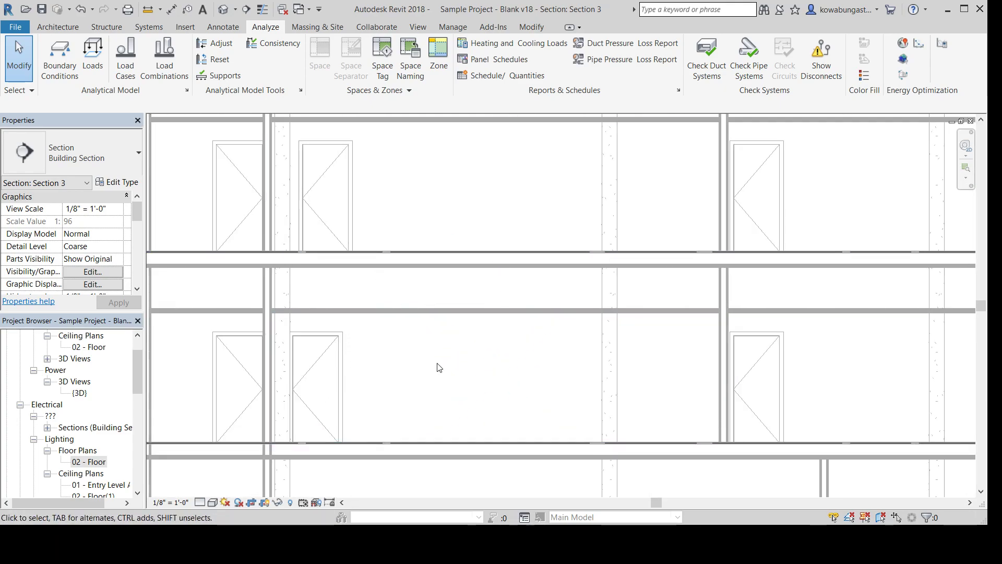
click(470, 357)
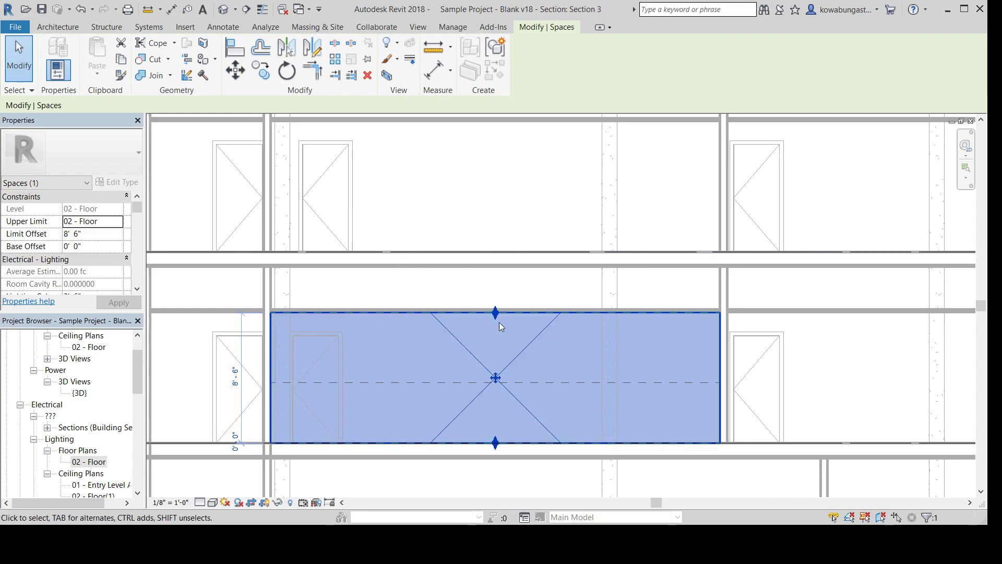
drag(496, 312, 498, 313)
click(445, 296)
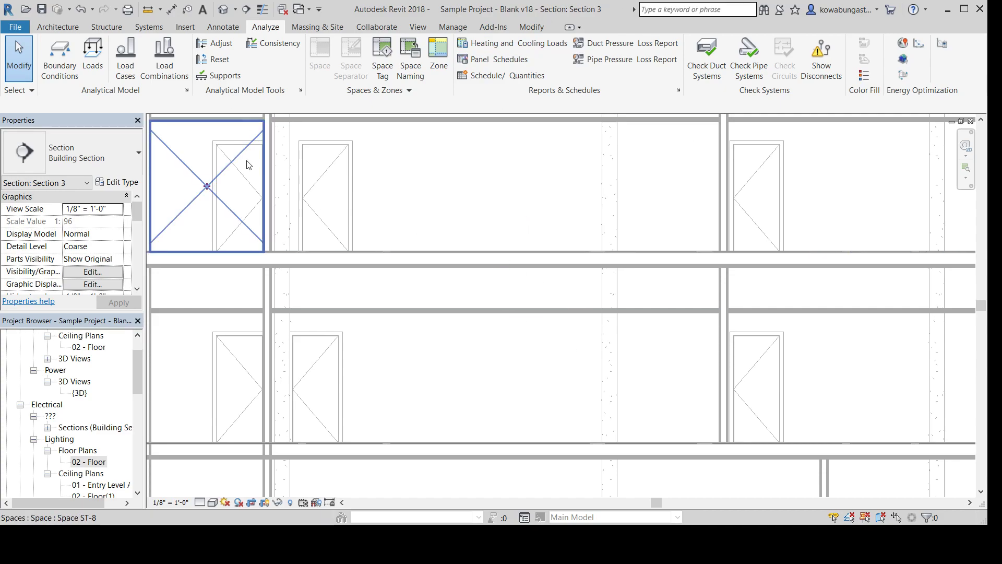
scroll(658, 308, down, 2)
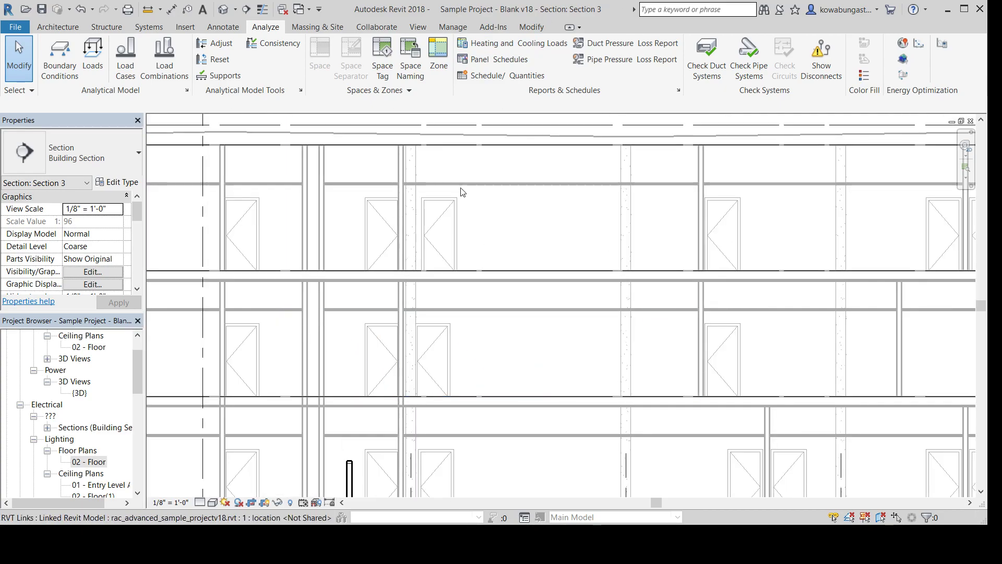
Step: Check the Heating and Cooling Loads general settings: New Construction phase, VAV - Terminal Reheat service, Office building type
scroll(461, 190, up, 2)
click(487, 45)
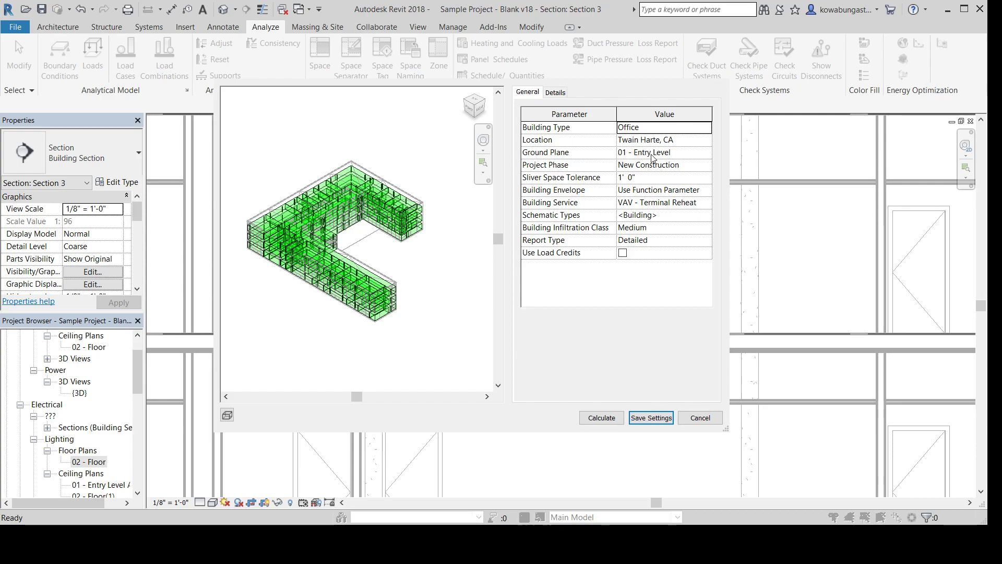
click(689, 153)
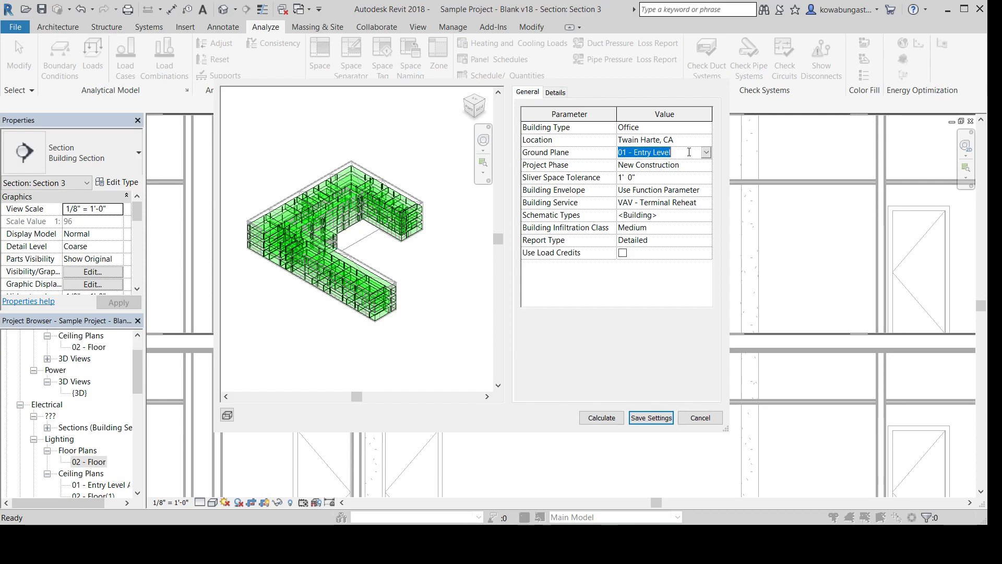
click(684, 166)
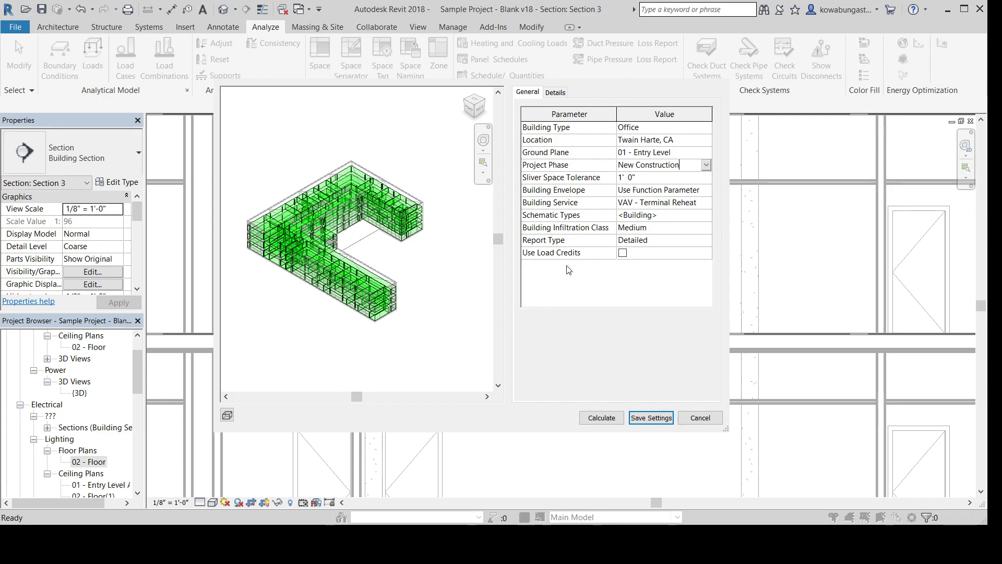
click(688, 203)
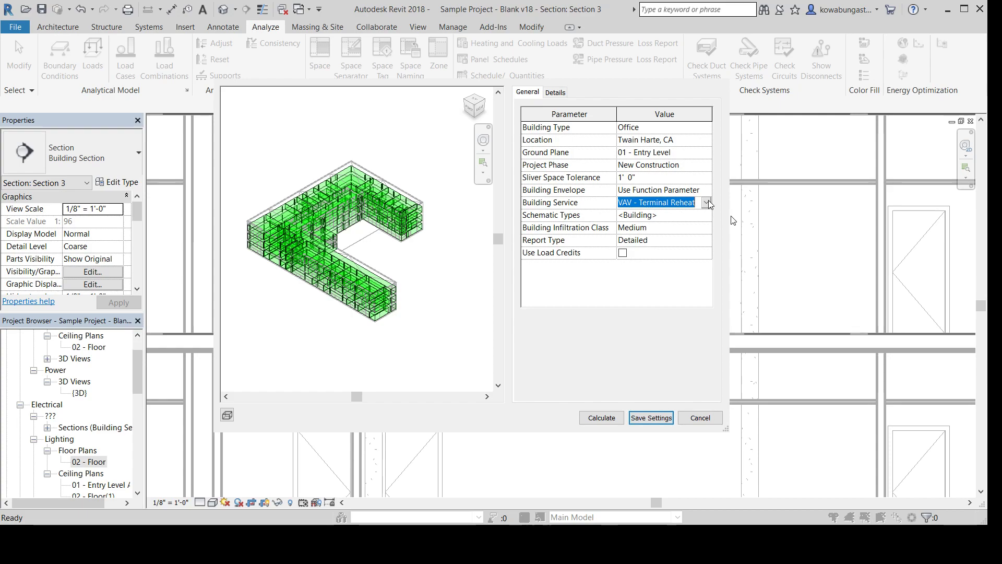
click(555, 92)
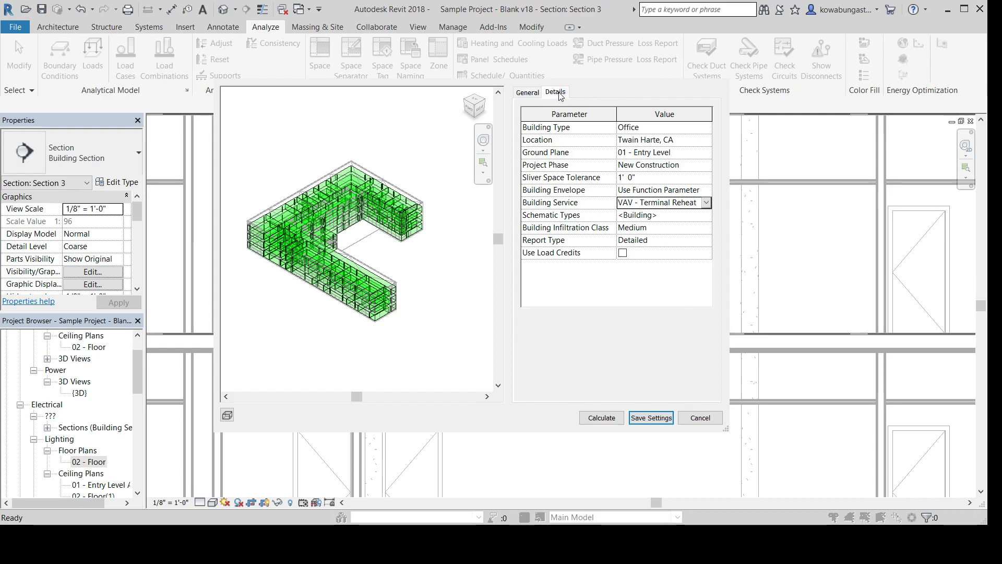
Step: Review Default-zone space loads, including 18 Computer Lab: Classroom/Lecture/Training, lighting 1100.71 W, power 786.22 W
click(541, 136)
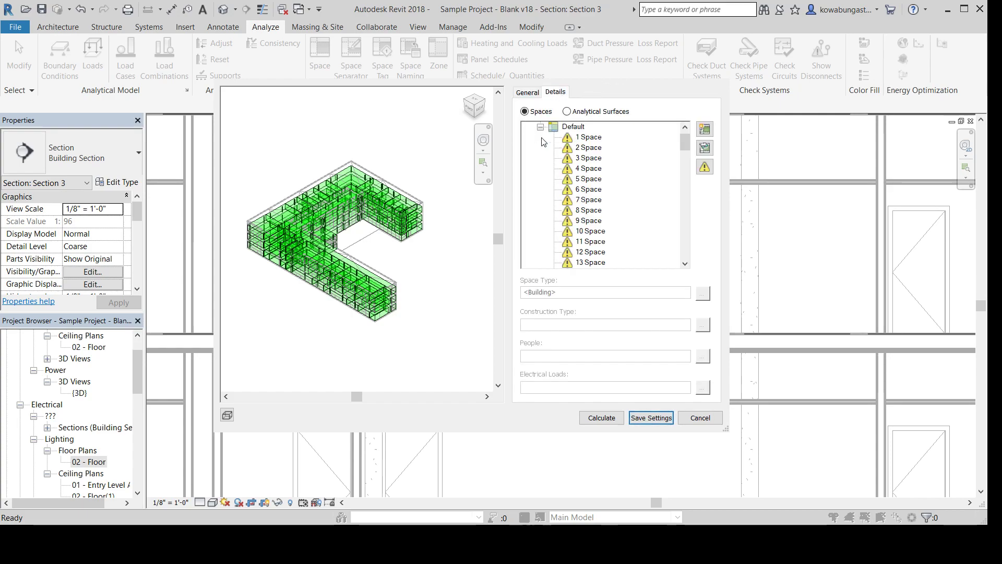
click(579, 148)
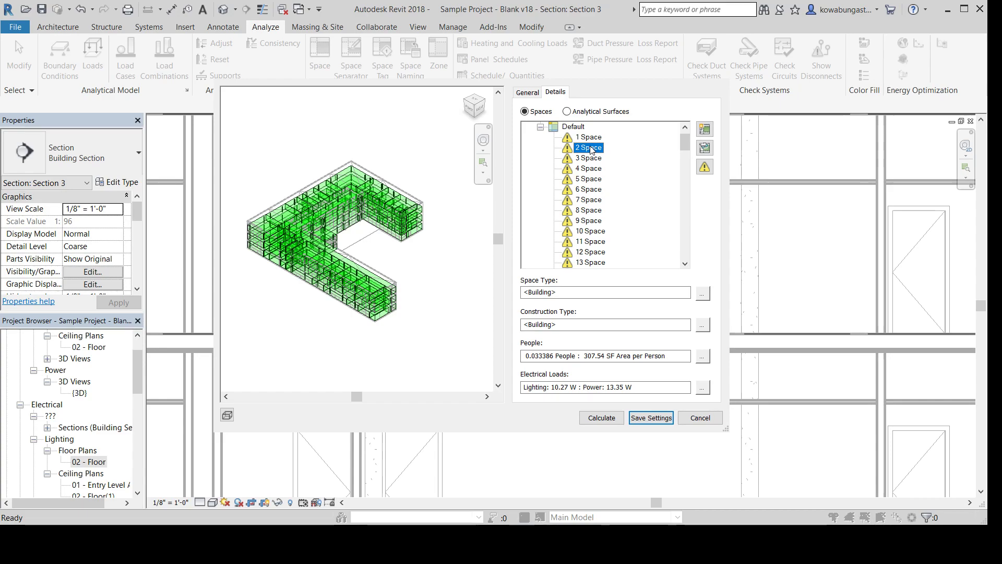
scroll(618, 156, down, 1)
scroll(618, 156, down, 3)
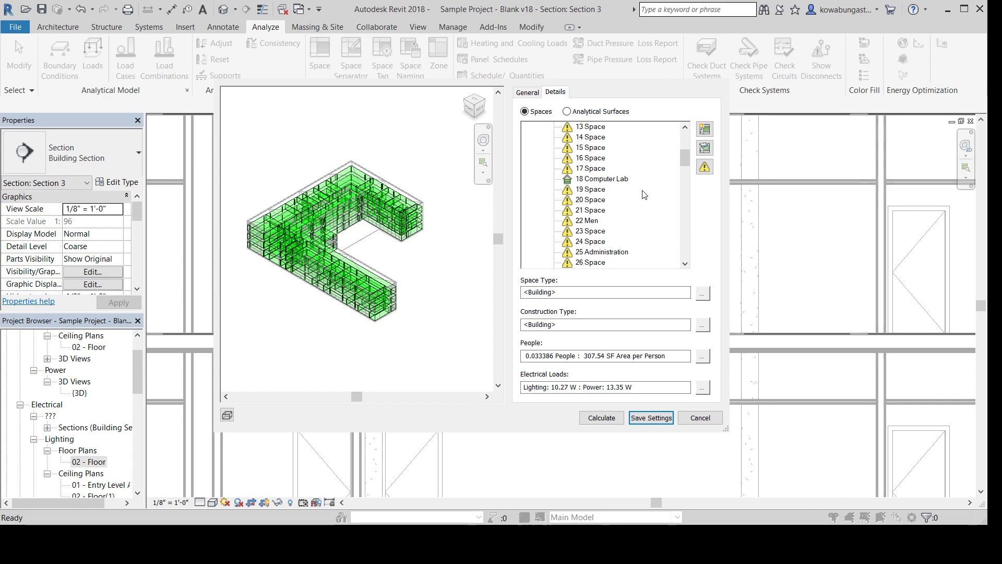
click(621, 179)
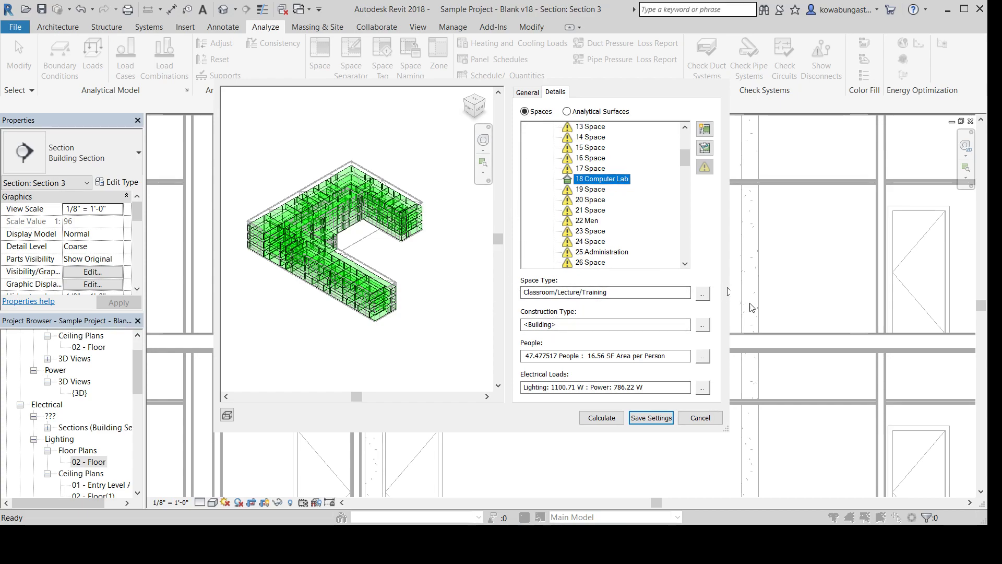
click(729, 340)
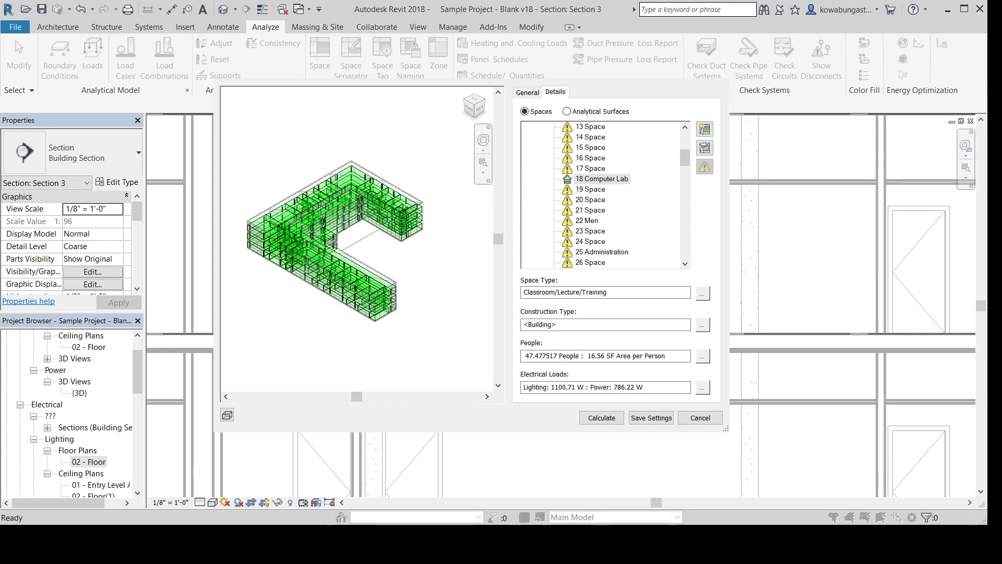
click(651, 418)
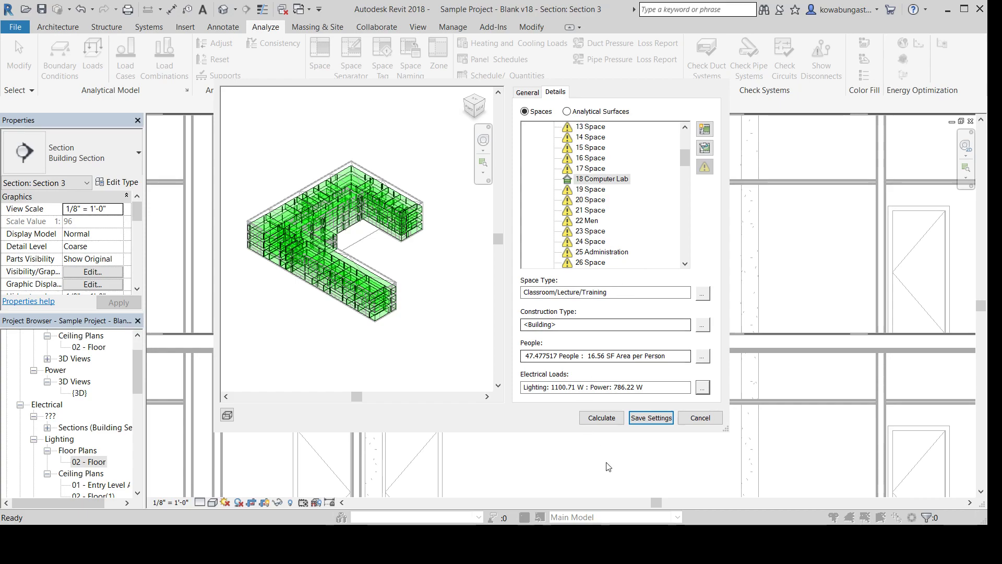
Step: Calculate the loads, producing Loads Report (4) with 496,519.0 Btu/h peak cooling, 632,528.5 Btu/h peak heating
click(599, 420)
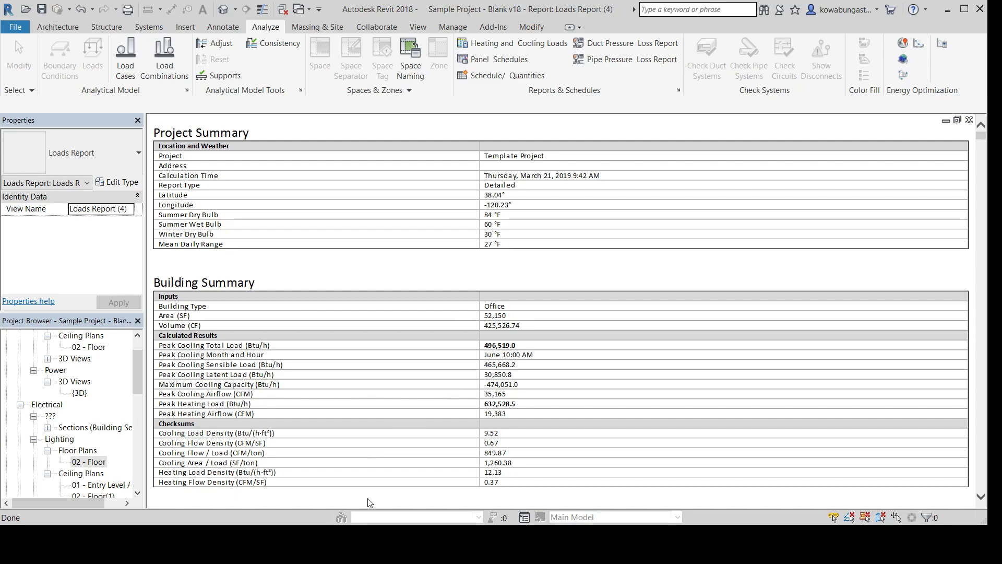
scroll(366, 339, down, 5)
scroll(628, 226, up, 5)
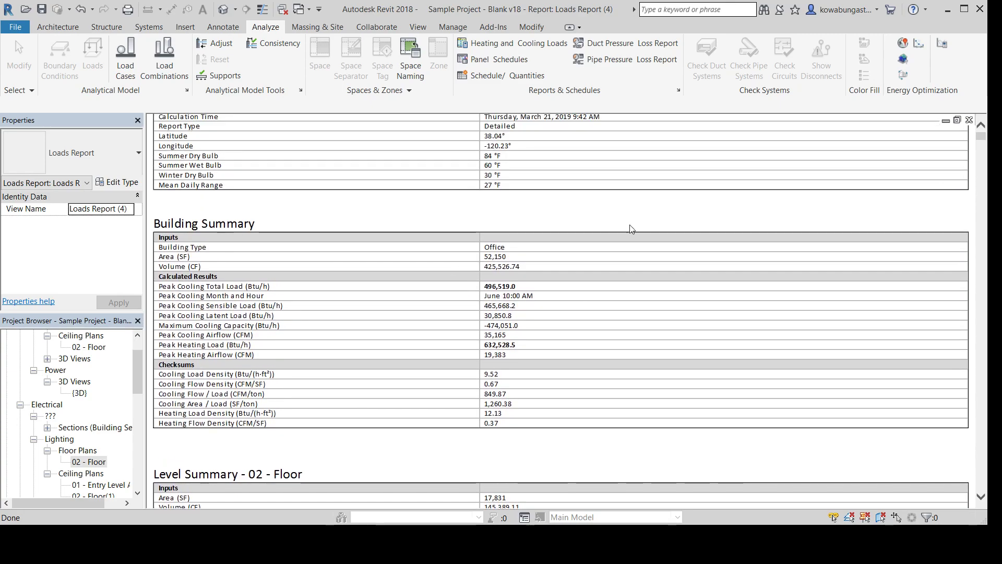
scroll(546, 298, down, 5)
scroll(437, 193, down, 4)
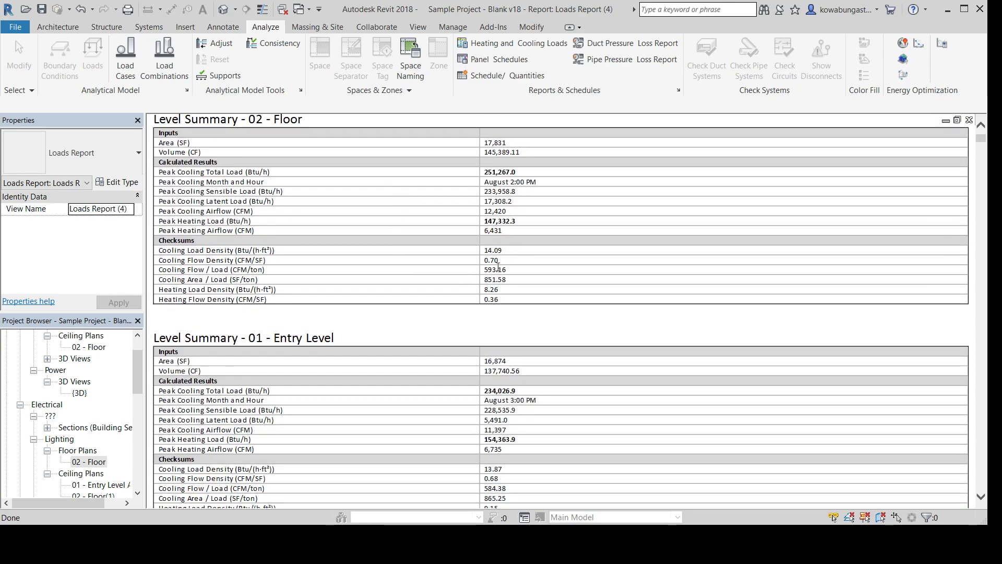
scroll(396, 321, down, 12)
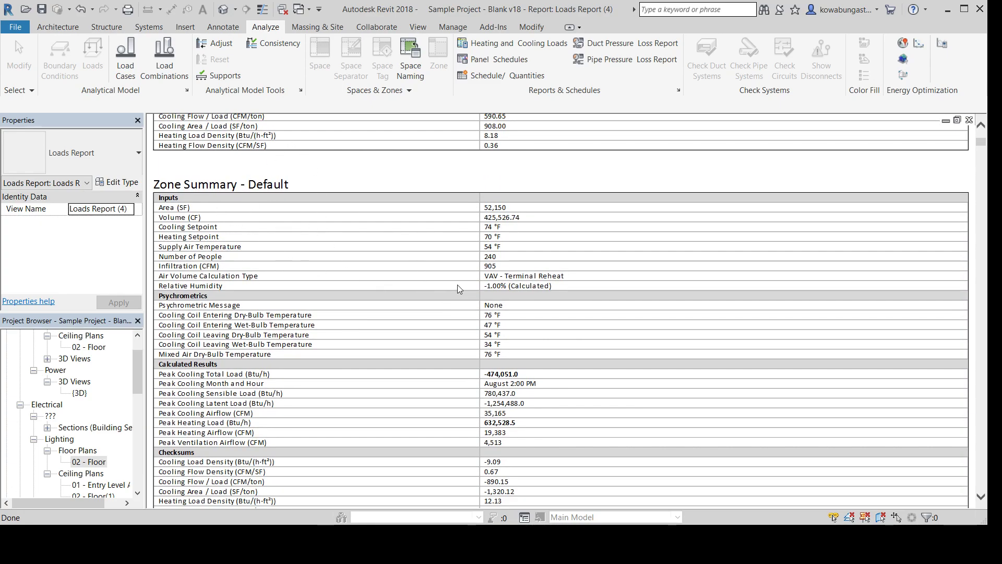
scroll(458, 289, down, 11)
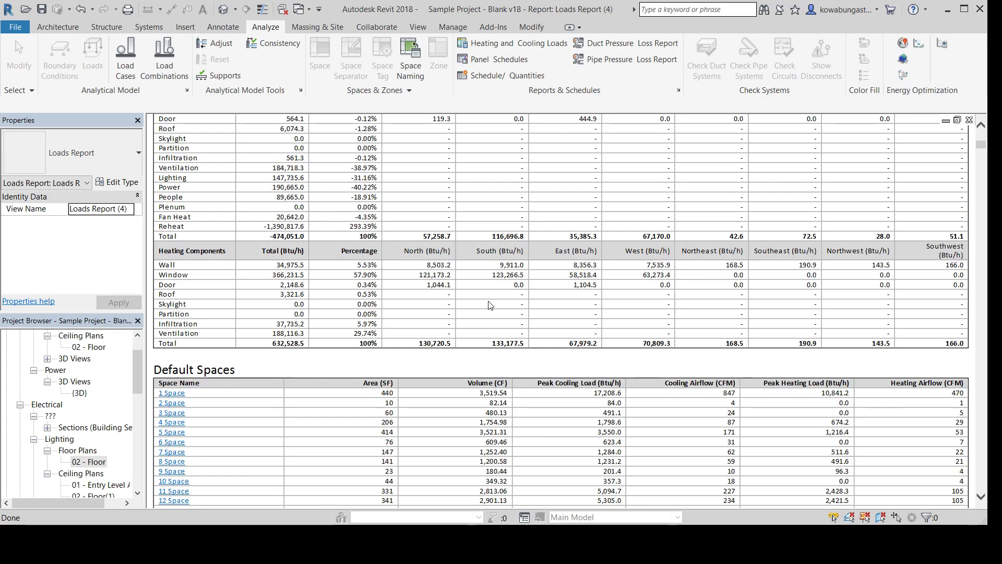
scroll(490, 305, up, 4)
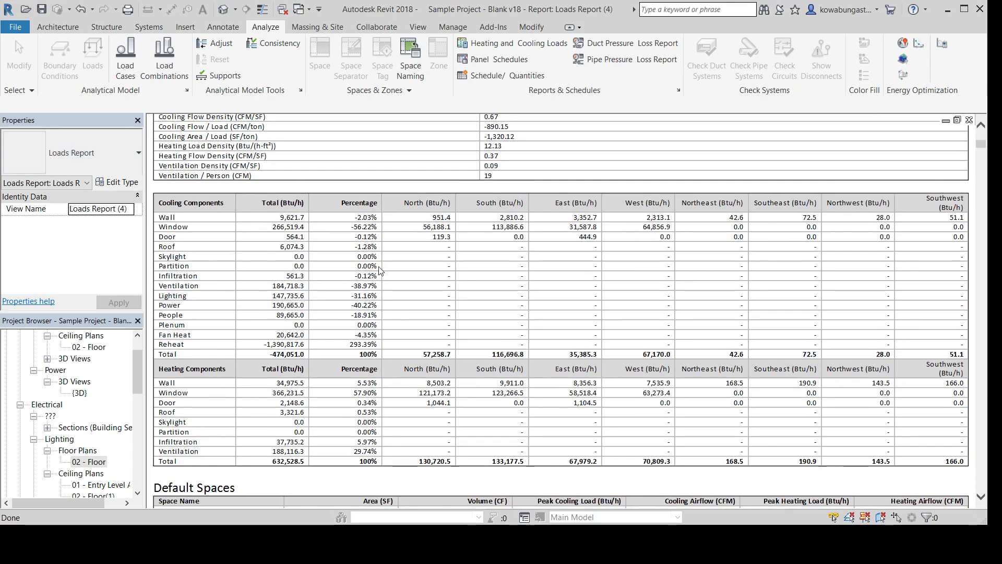
scroll(428, 396, down, 10)
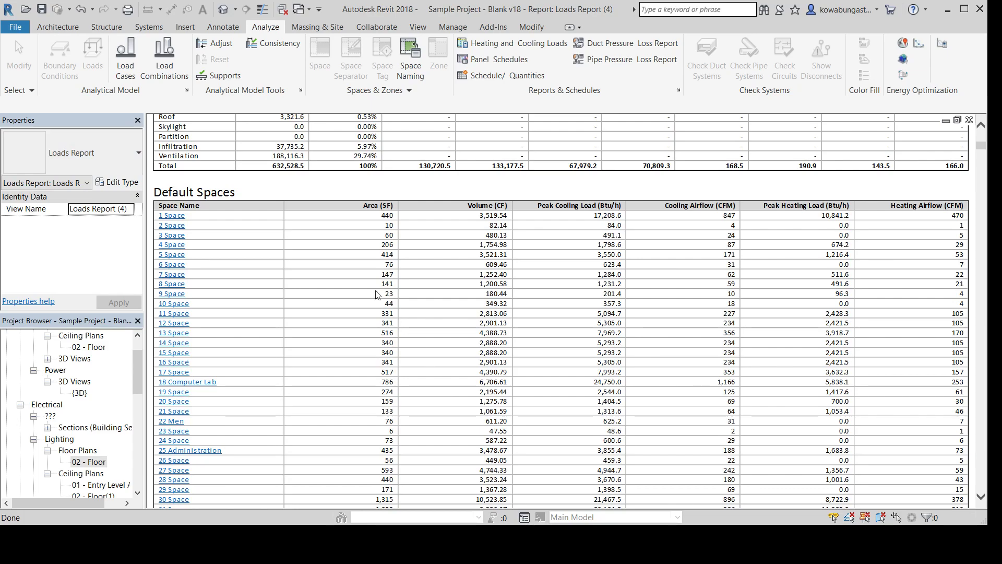
scroll(360, 263, down, 2)
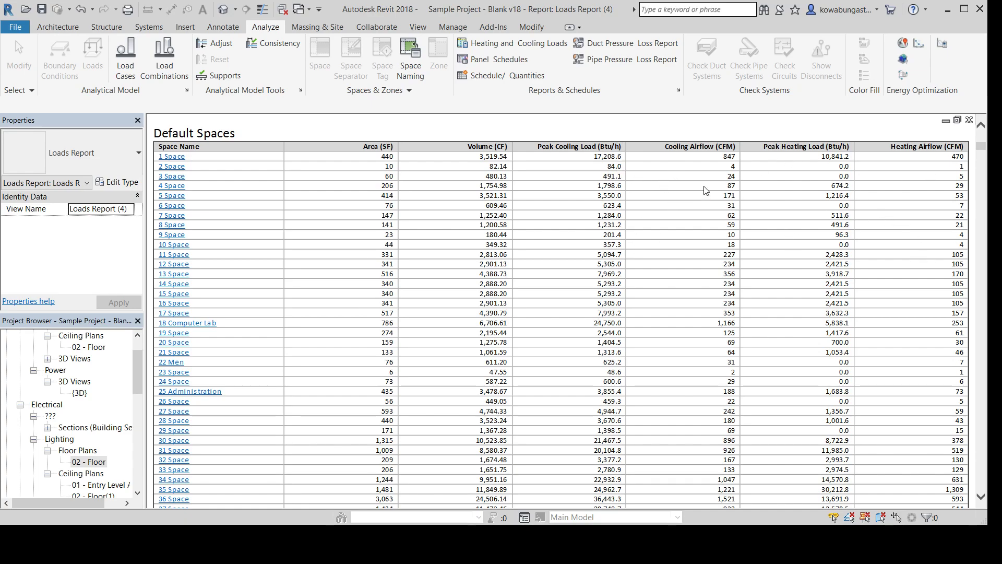
scroll(585, 324, down, 6)
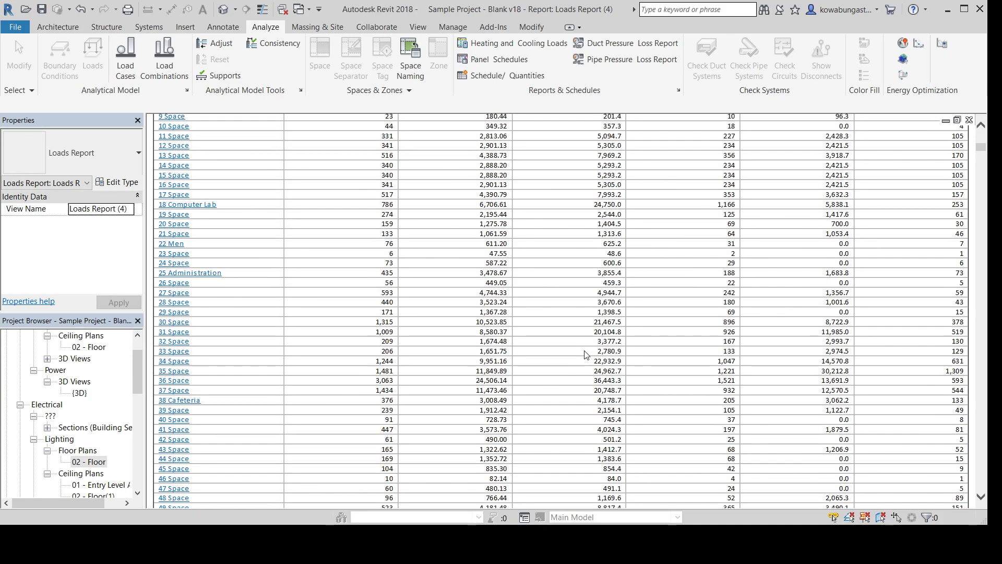
scroll(578, 340, down, 4)
scroll(579, 339, down, 10)
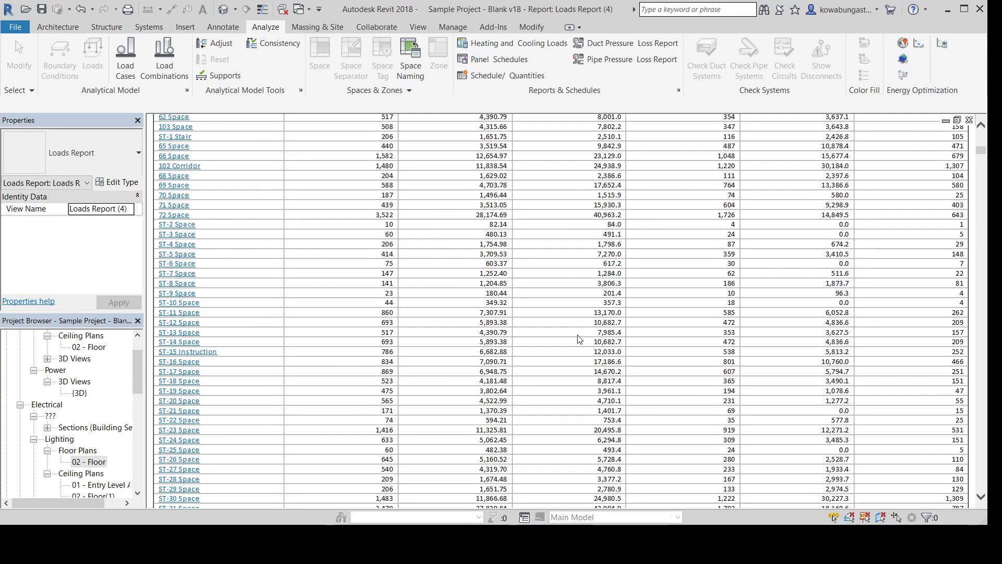
scroll(571, 333, up, 4)
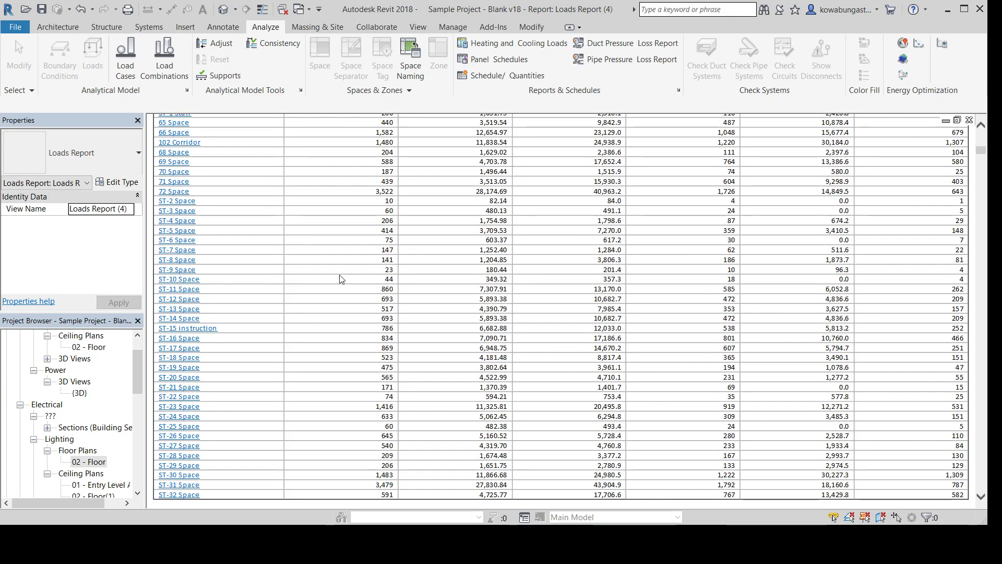
scroll(466, 282, up, 6)
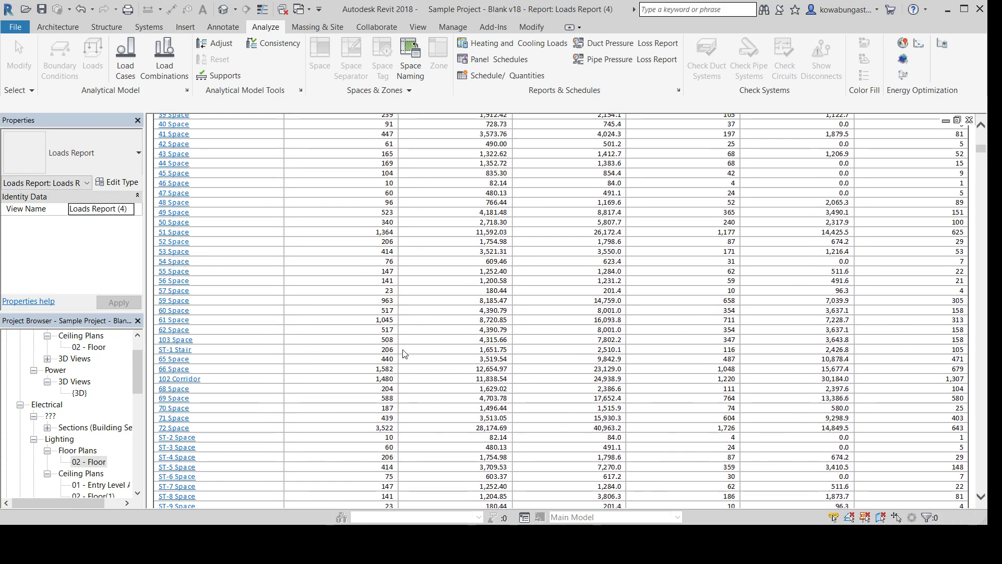
scroll(407, 351, up, 12)
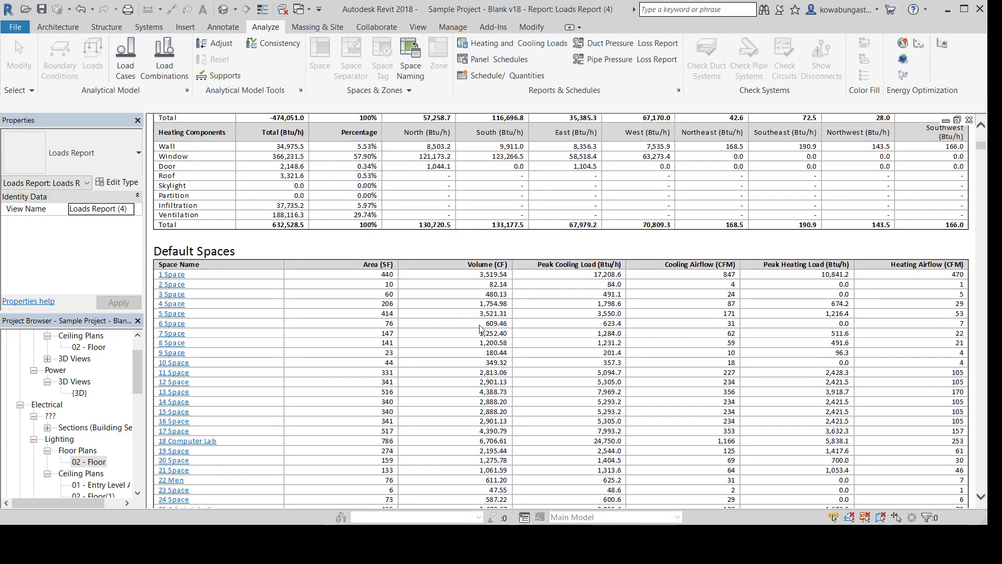
scroll(481, 328, up, 3)
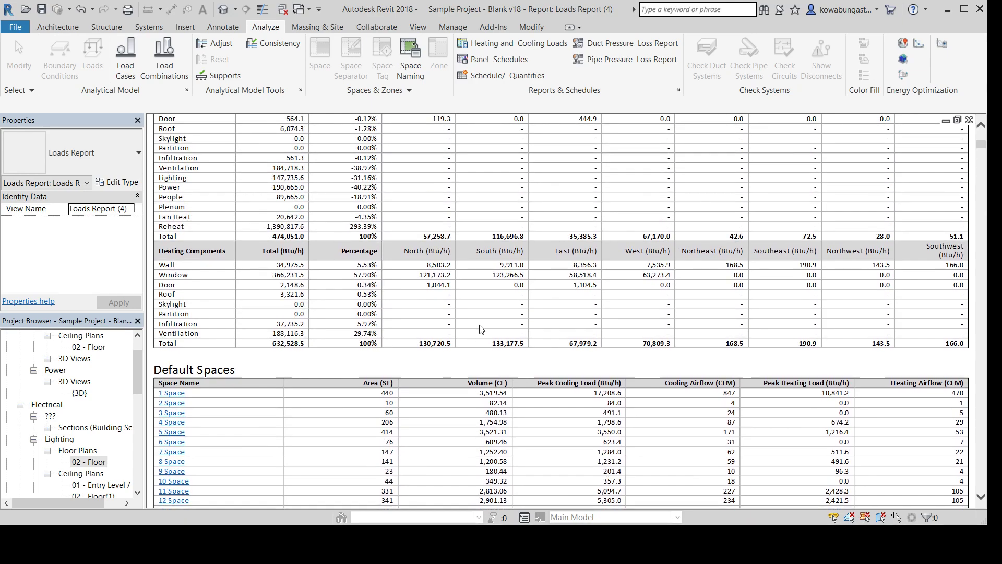